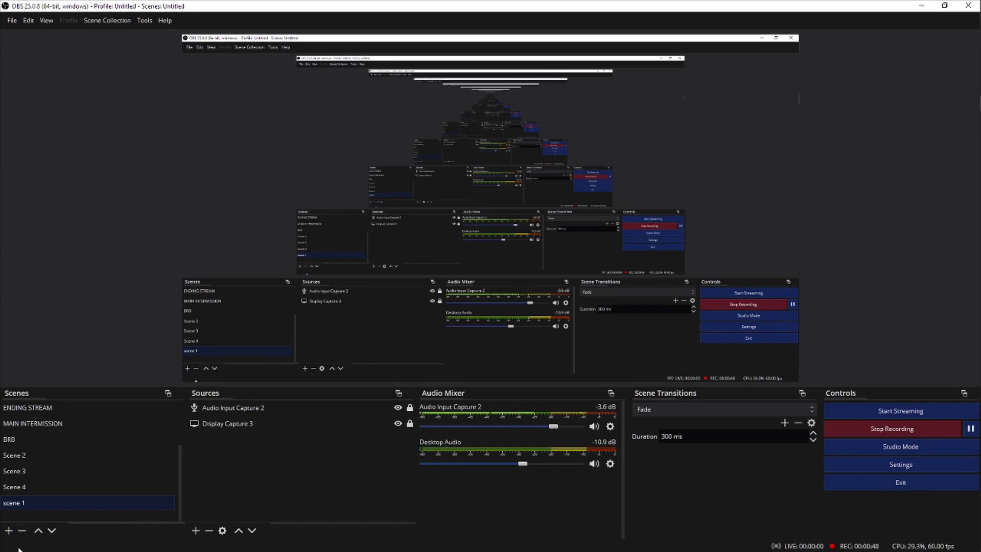
# Step: Add a new Audio Input Capture source named Mic to scene 1 and open its device choices
pyautogui.click(9, 531)
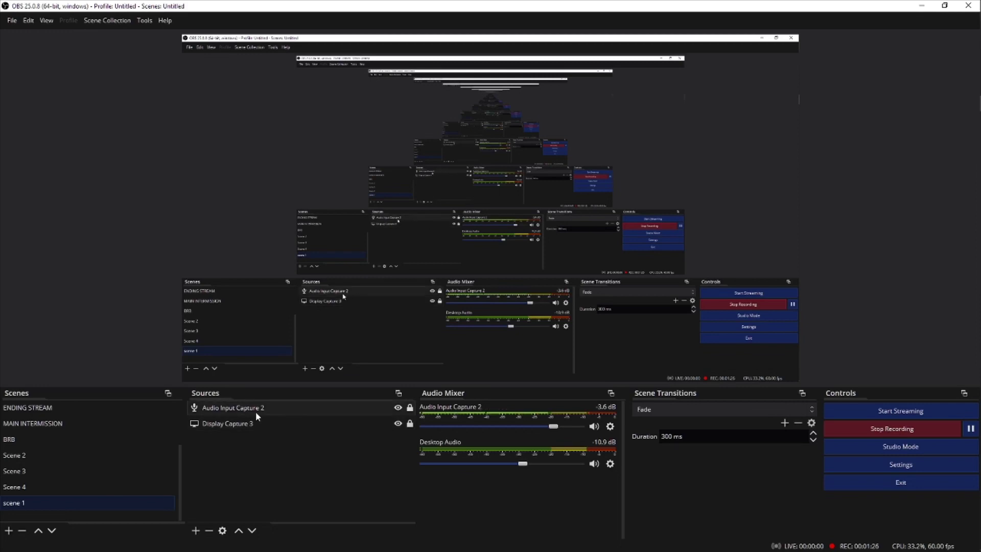
pyautogui.click(302, 405)
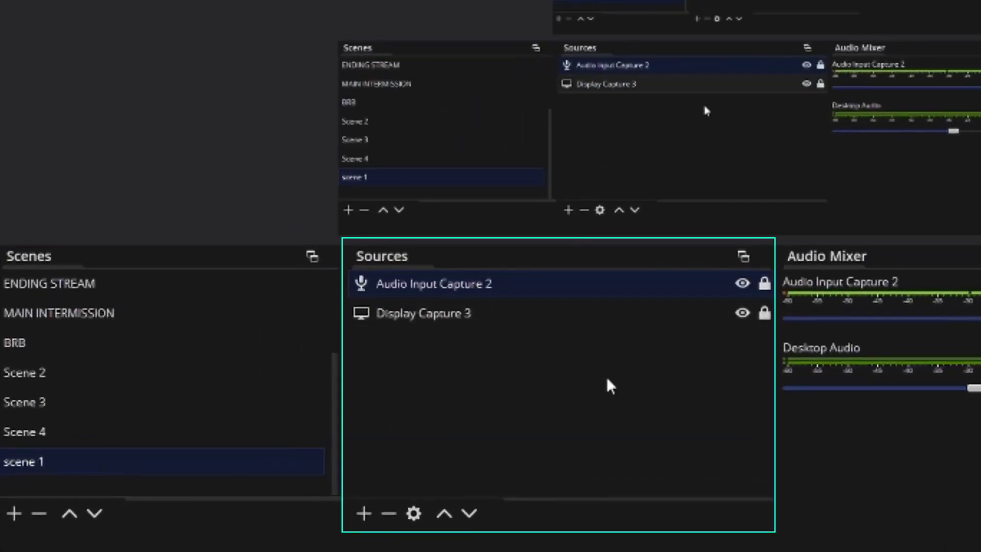
pyautogui.click(366, 516)
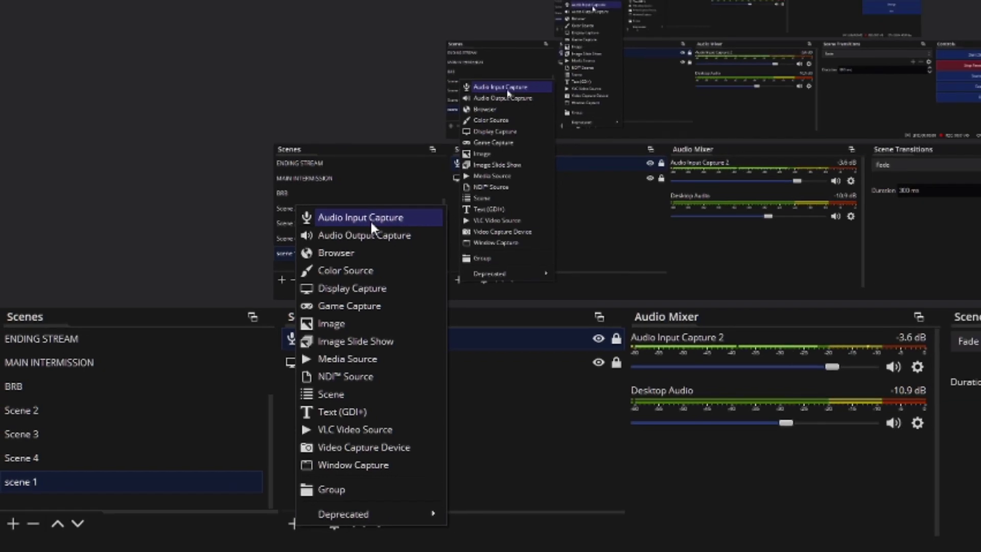
pyautogui.click(381, 207)
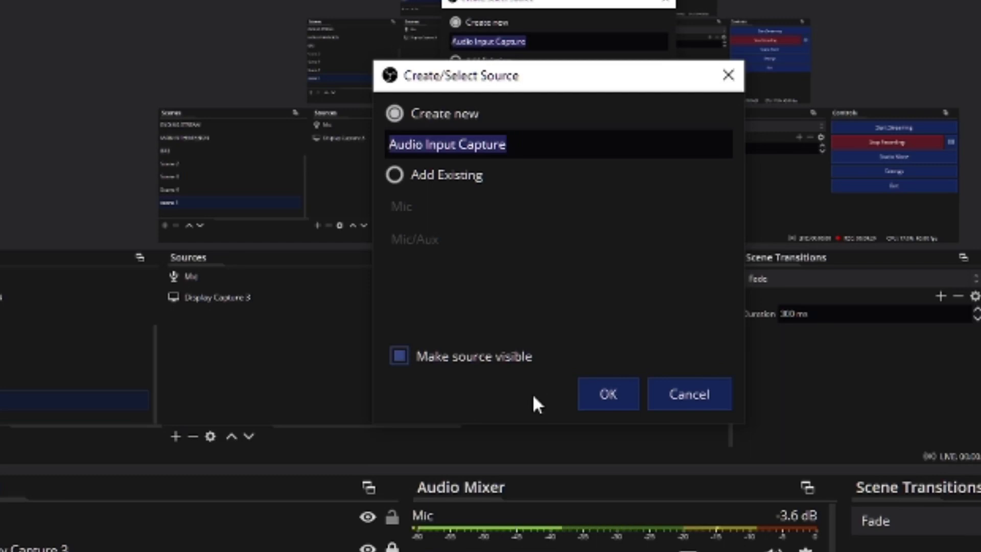
pyautogui.write('Mic')
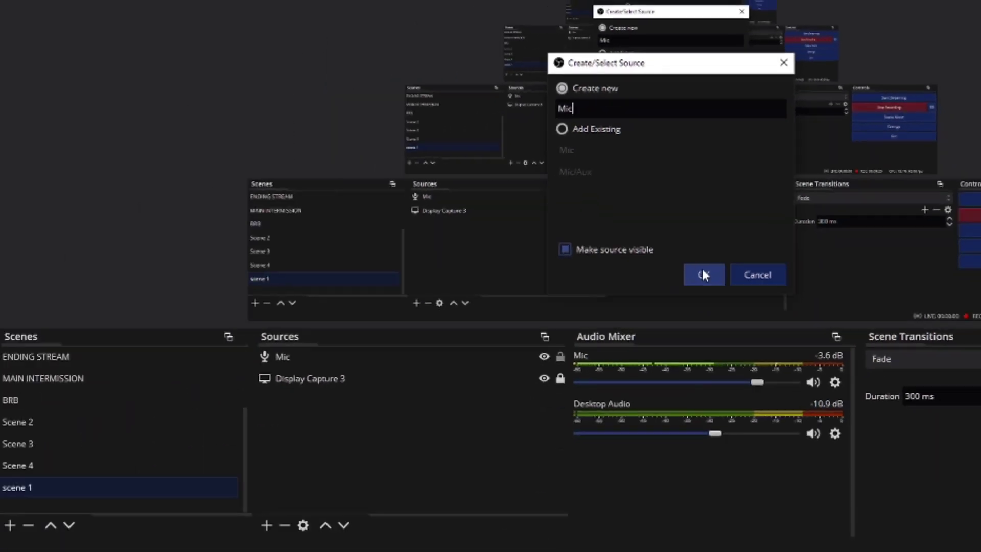
pyautogui.click(606, 391)
pyautogui.click(415, 147)
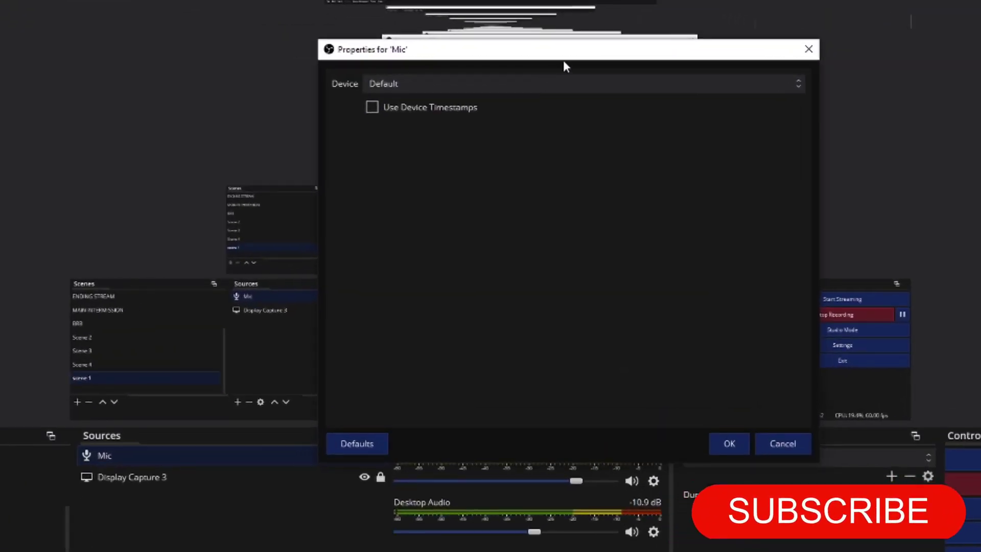
pyautogui.moveTo(563, 54); pyautogui.dragTo(431, 0)
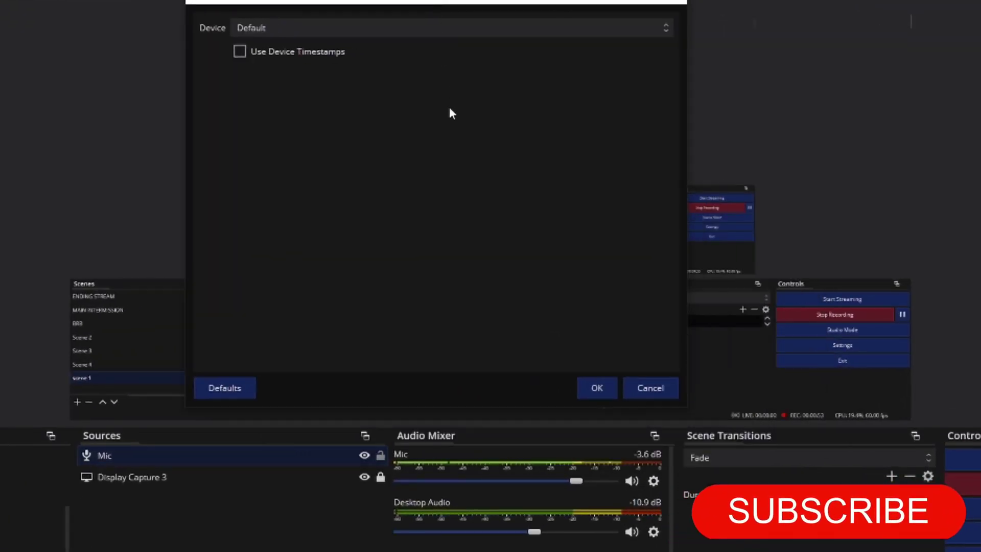
pyautogui.click(443, 31)
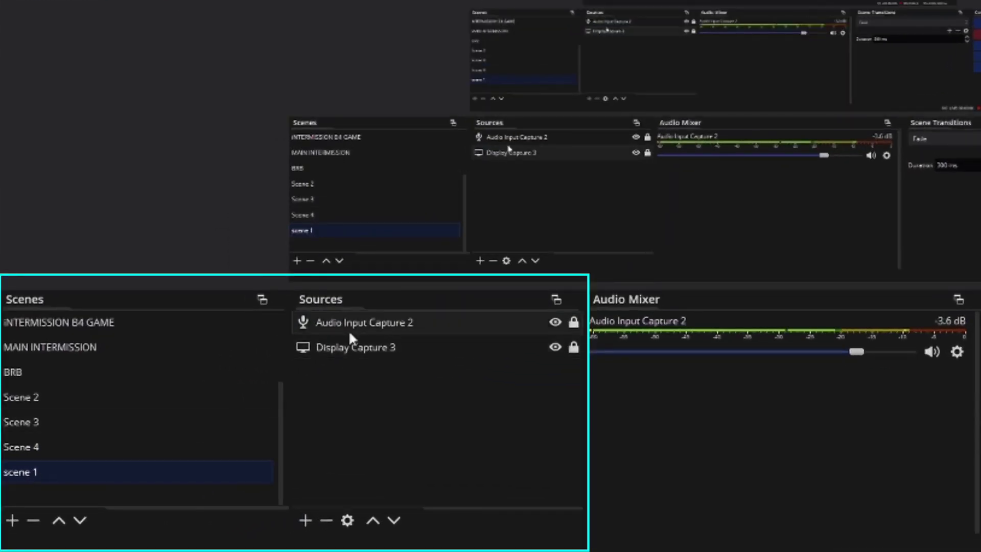
# Step: Add a new Video Capture Device source named Camera 1 to scene 1
pyautogui.click(306, 519)
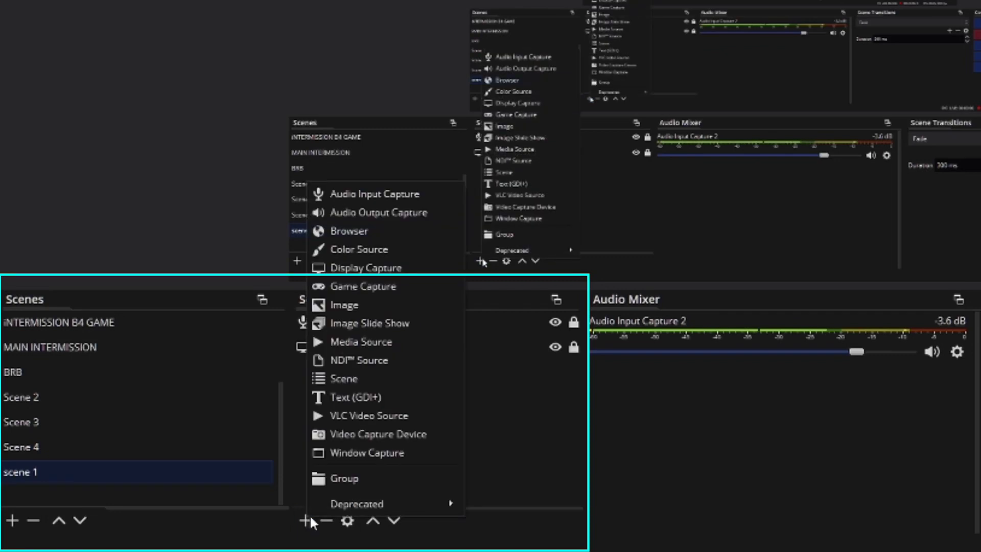
pyautogui.click(372, 434)
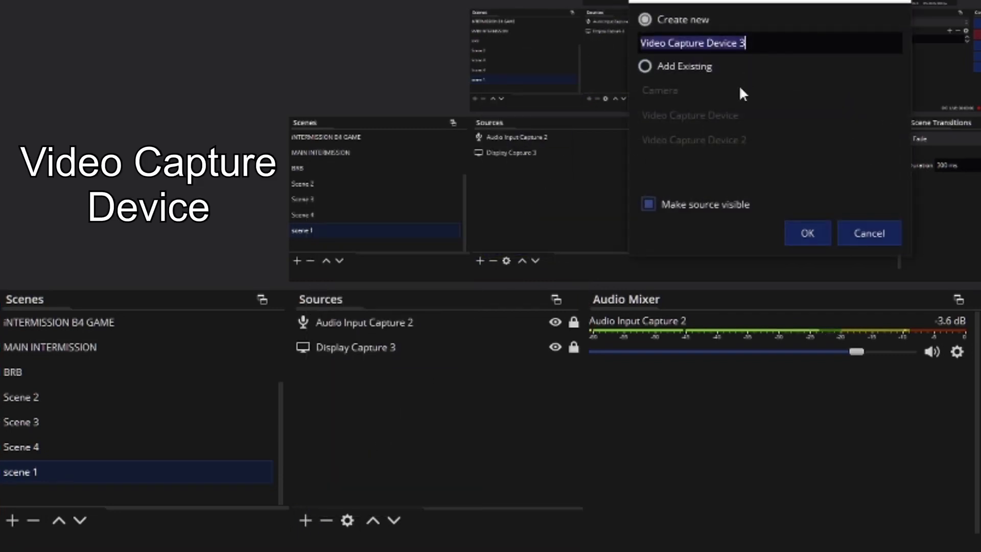
pyautogui.write('Ca')
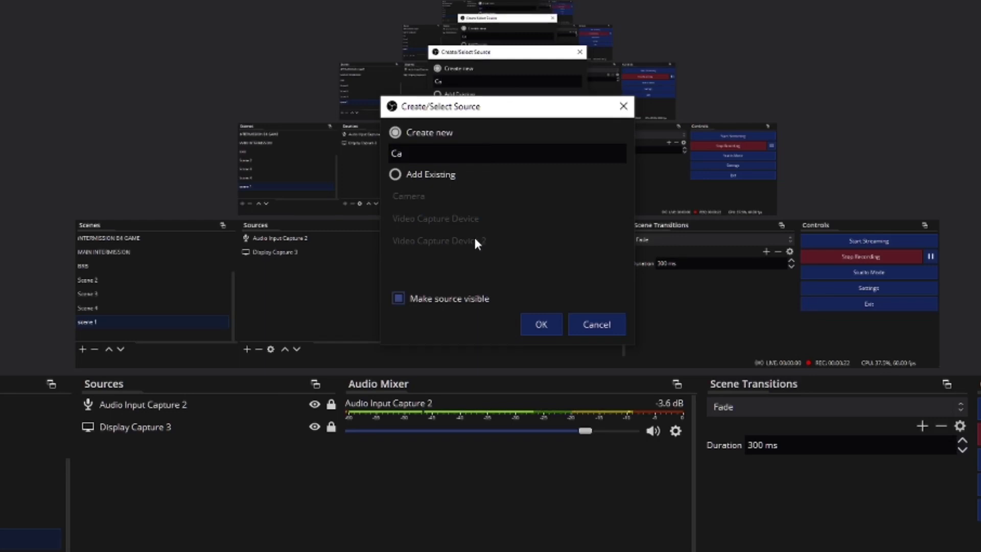
pyautogui.write('mera 1')
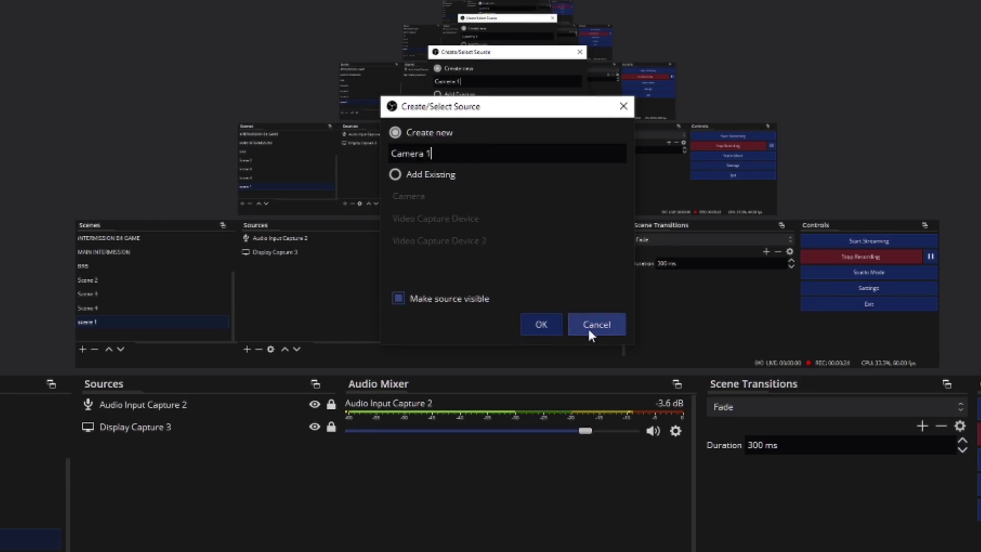
pyautogui.click(548, 324)
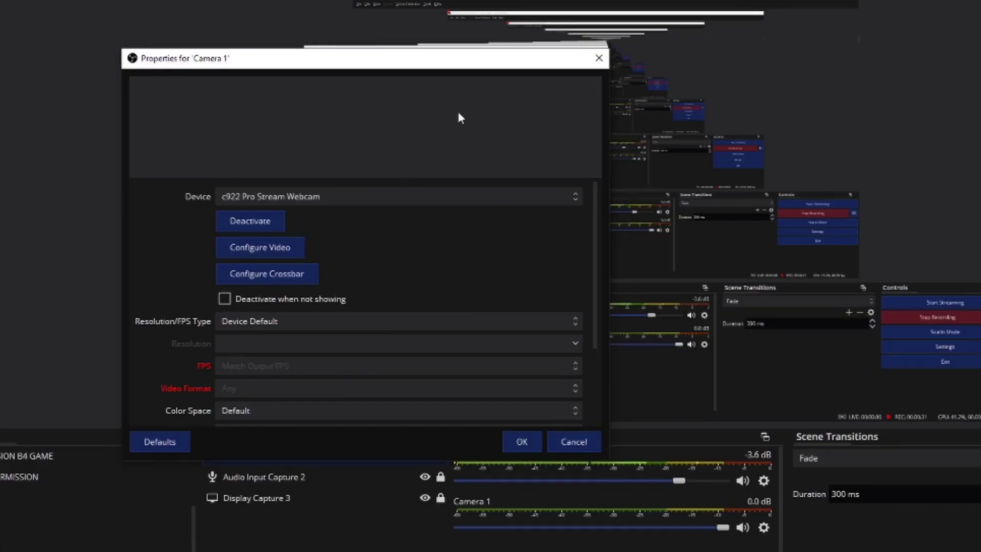
# Step: Set the camera's Resolution/FPS Type to Custom and its resolution to 1920x1080
pyautogui.moveTo(462, 65); pyautogui.dragTo(638, 69)
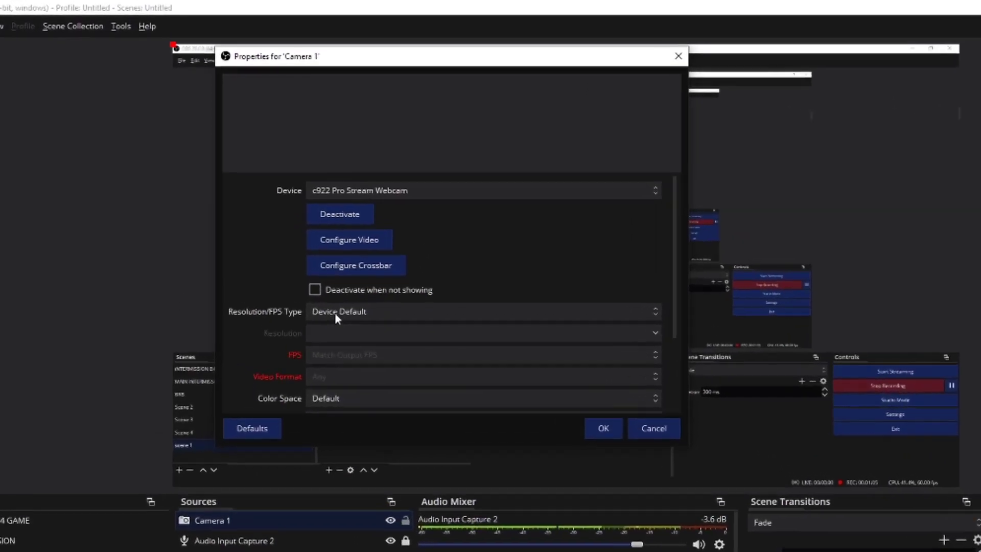
pyautogui.click(312, 243)
pyautogui.click(313, 252)
pyautogui.click(341, 333)
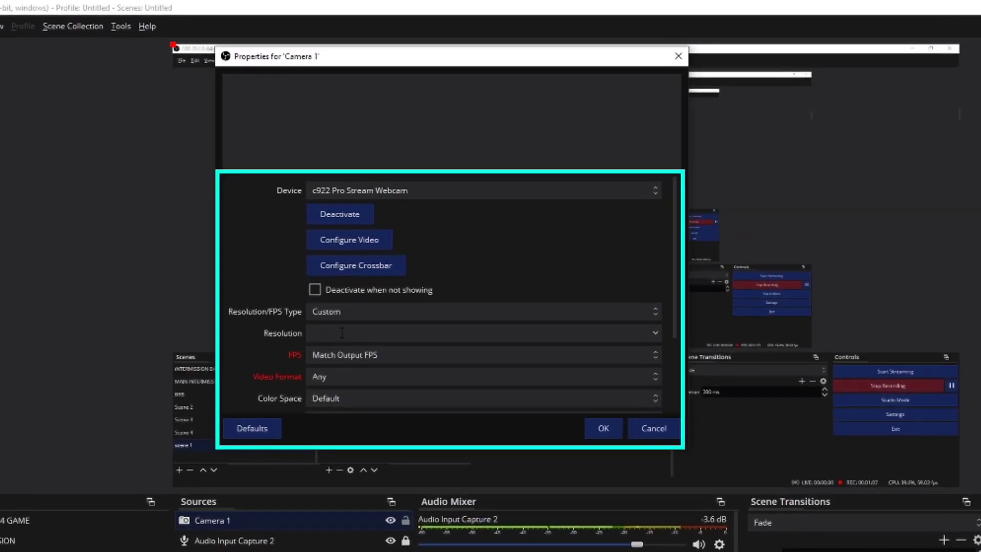
pyautogui.write('1920x1080')
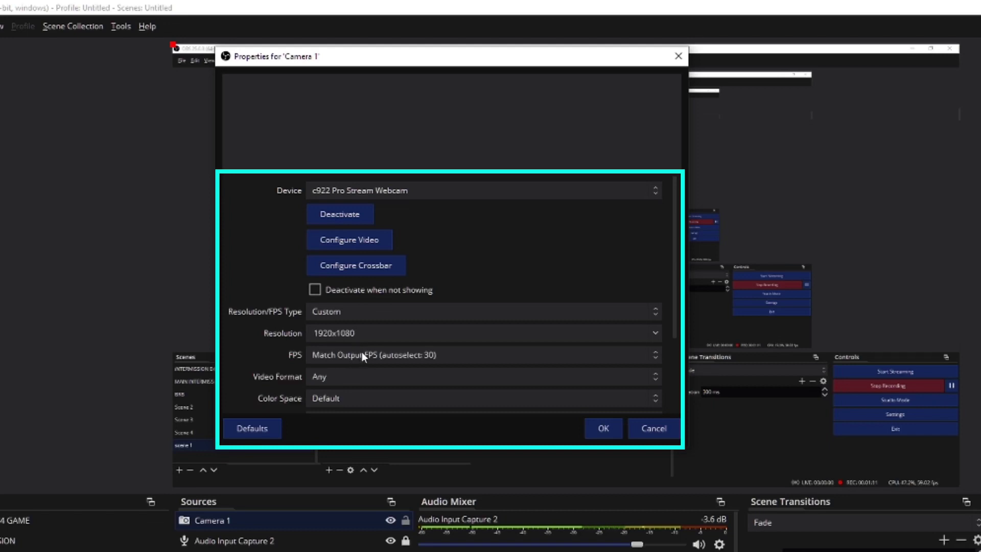
# Step: Check the camera's frame rate and video format options, keeping Match Output FPS and Any
pyautogui.scroll(-2, 362, 353)
pyautogui.click(400, 302)
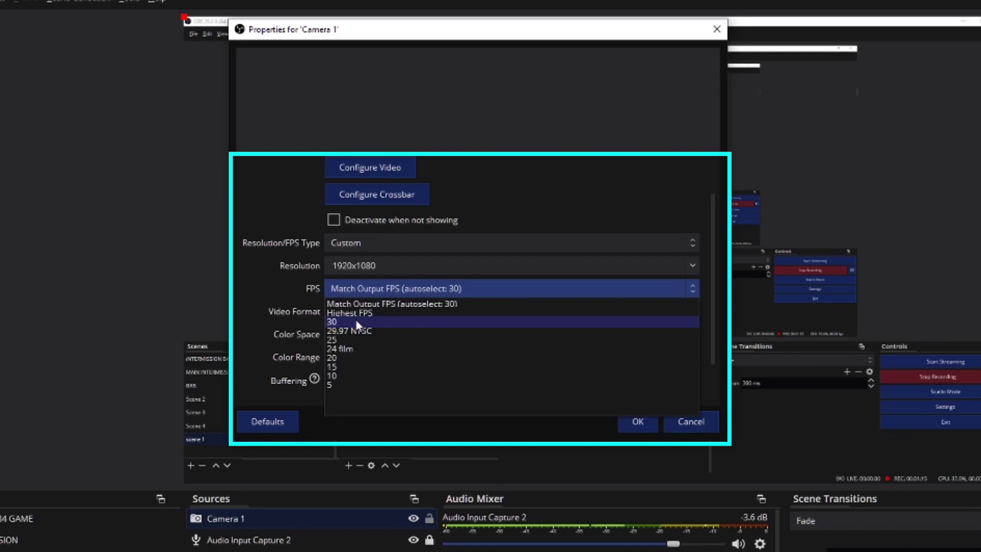
pyautogui.click(571, 204)
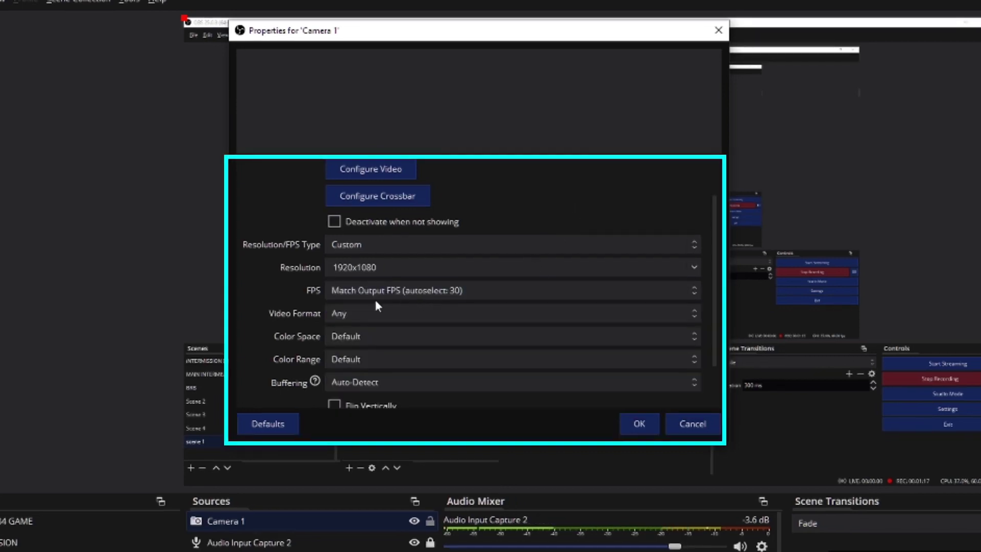
pyautogui.click(349, 314)
pyautogui.click(354, 313)
# Step: Set the camera's color space to 709 and color range to Partial, and accept its properties
pyautogui.click(354, 339)
pyautogui.click(349, 358)
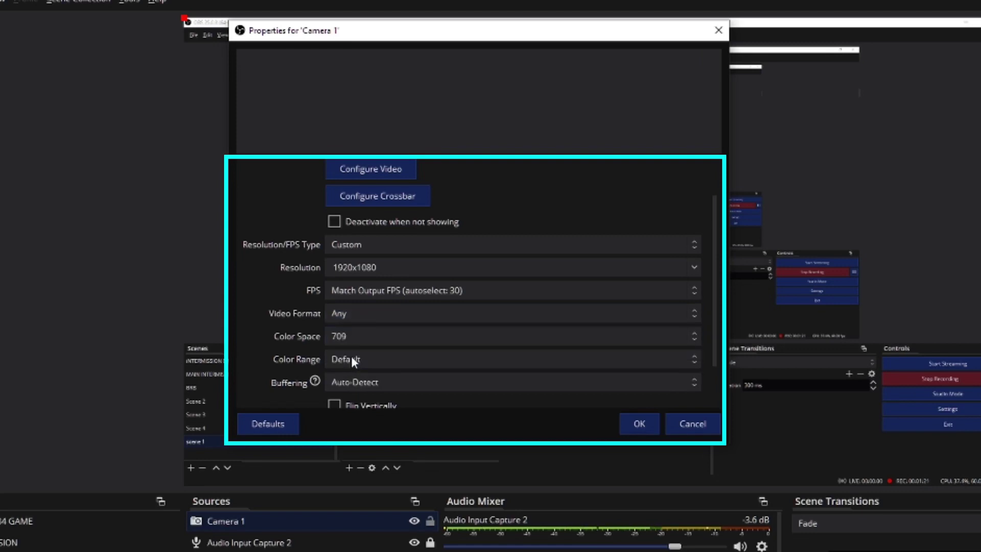
pyautogui.click(351, 359)
pyautogui.click(352, 383)
pyautogui.scroll(-2, 510, 368)
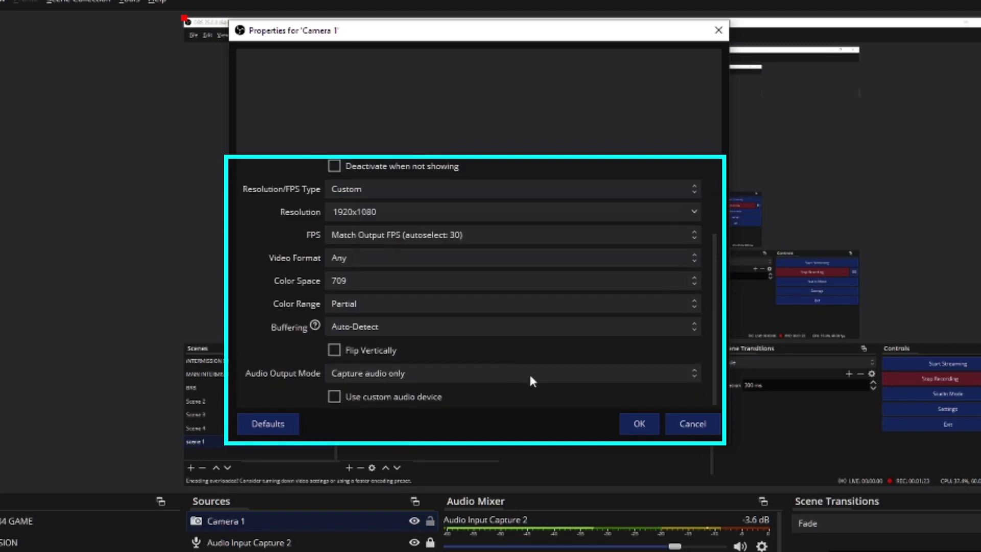
pyautogui.click(640, 424)
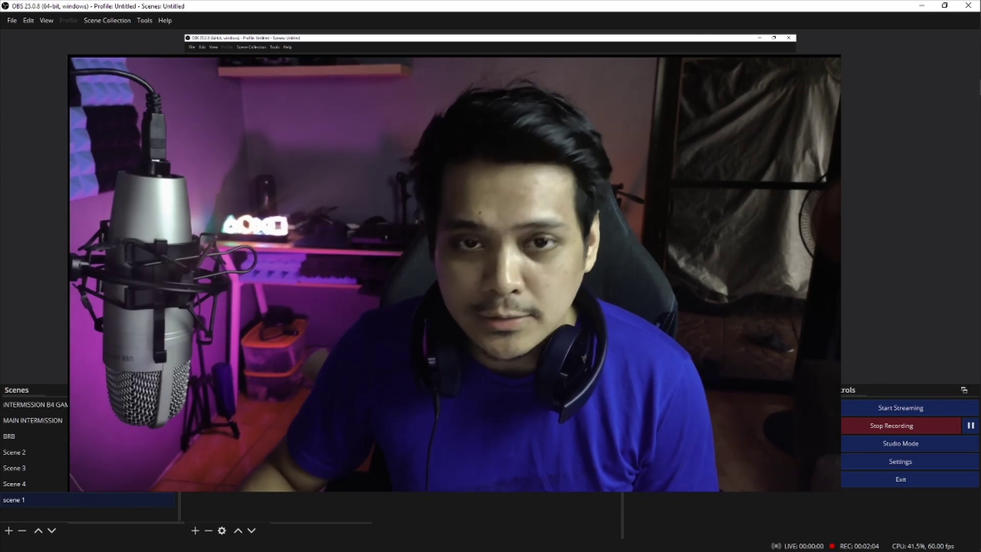
# Step: Shrink the camera image and place it in the lower-left corner of the preview canvas
pyautogui.moveTo(70, 58); pyautogui.dragTo(437, 263)
pyautogui.moveTo(456, 209); pyautogui.dragTo(357, 232)
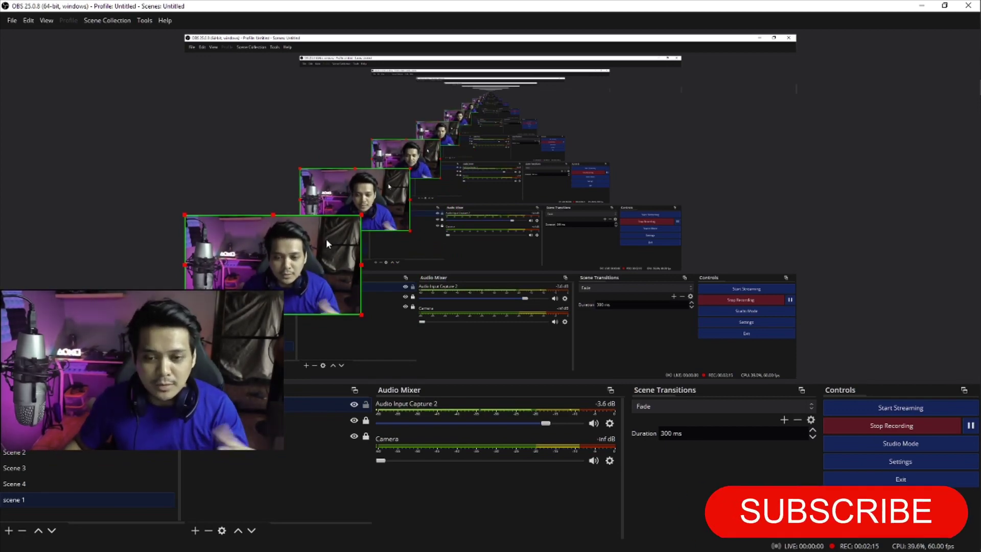
pyautogui.moveTo(361, 220); pyautogui.dragTo(286, 244)
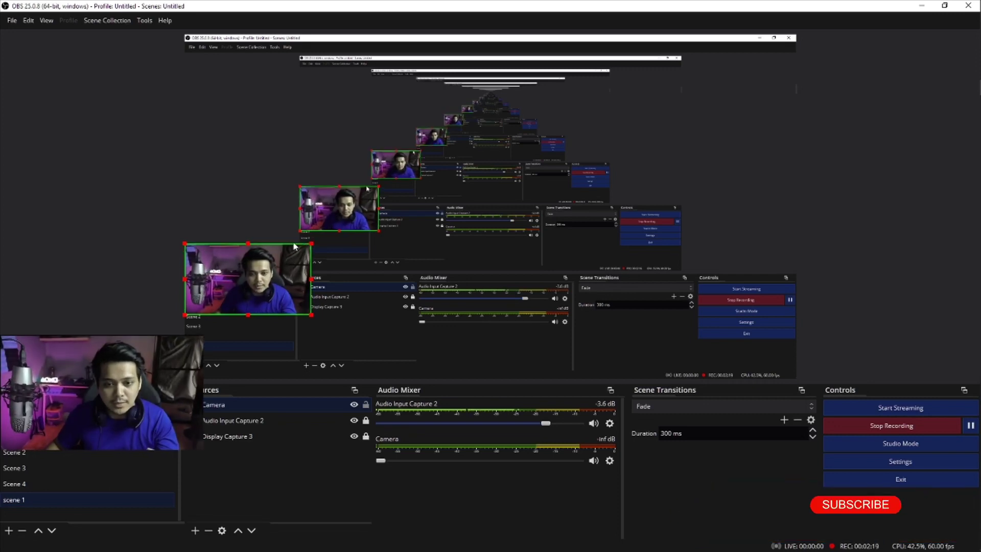
pyautogui.click(283, 211)
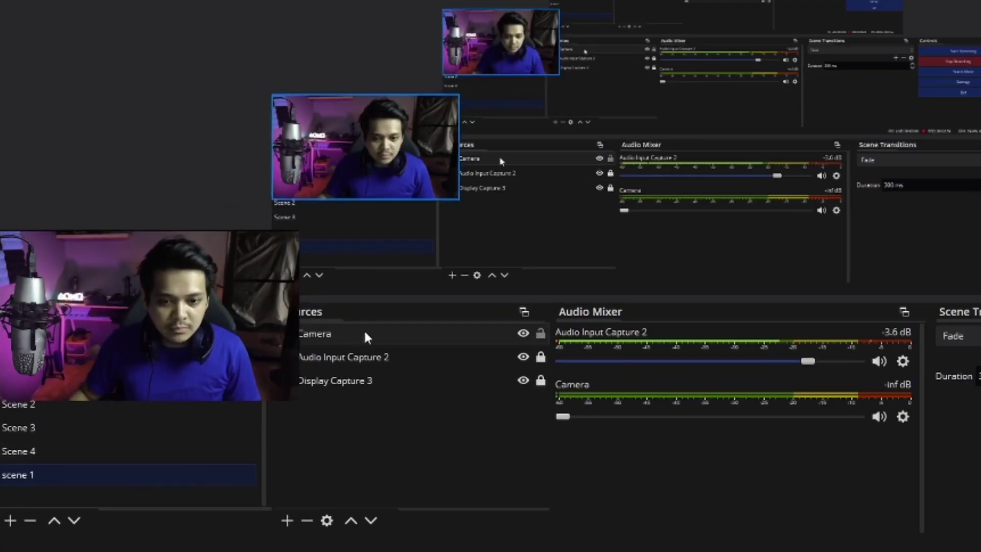
# Step: Add a new Window Capture source under its default name
pyautogui.click(287, 520)
pyautogui.click(345, 462)
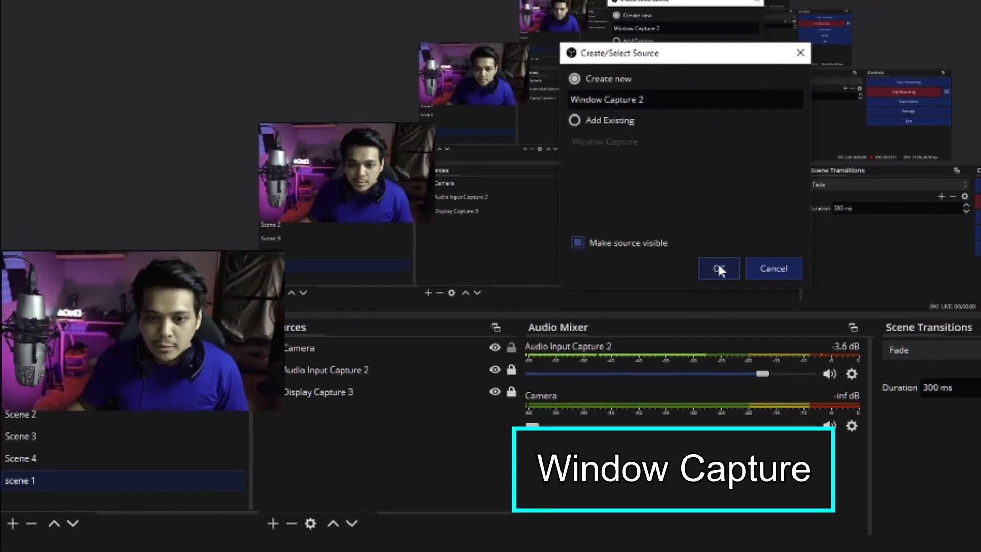
pyautogui.click(763, 250)
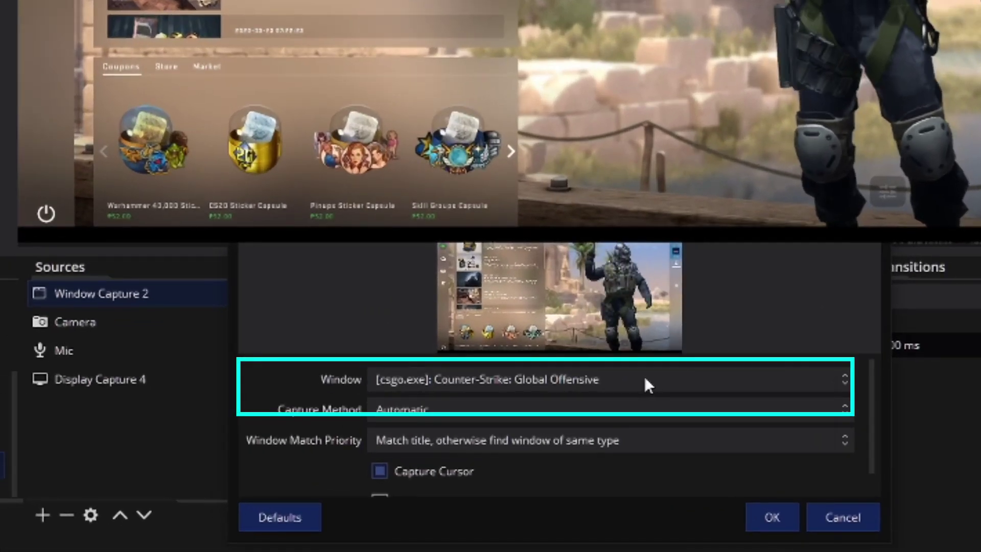
# Step: Capture the window [csgo.exe]: Counter-Strike: Global Offensive with the Automatic method and accept the source properties
pyautogui.click(646, 384)
pyautogui.click(645, 376)
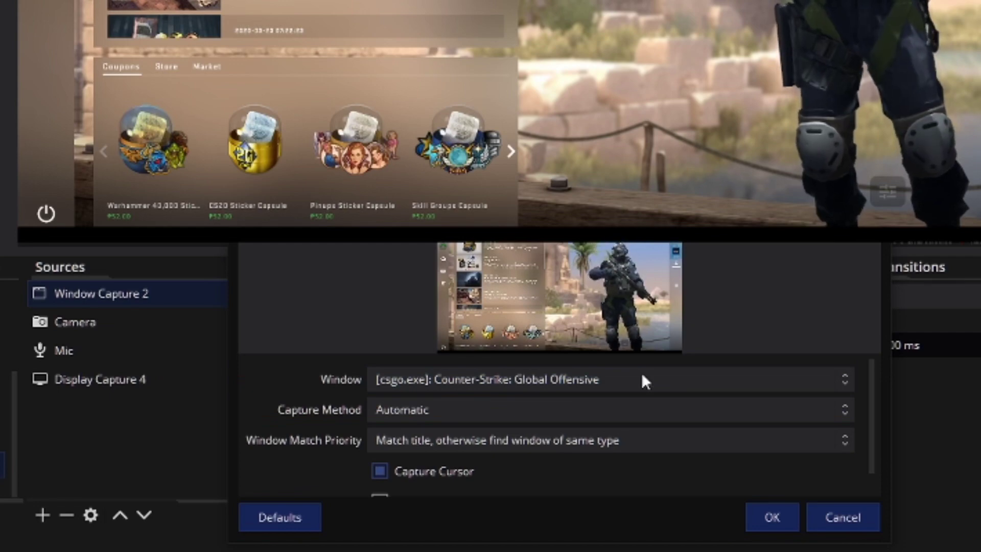
pyautogui.click(636, 377)
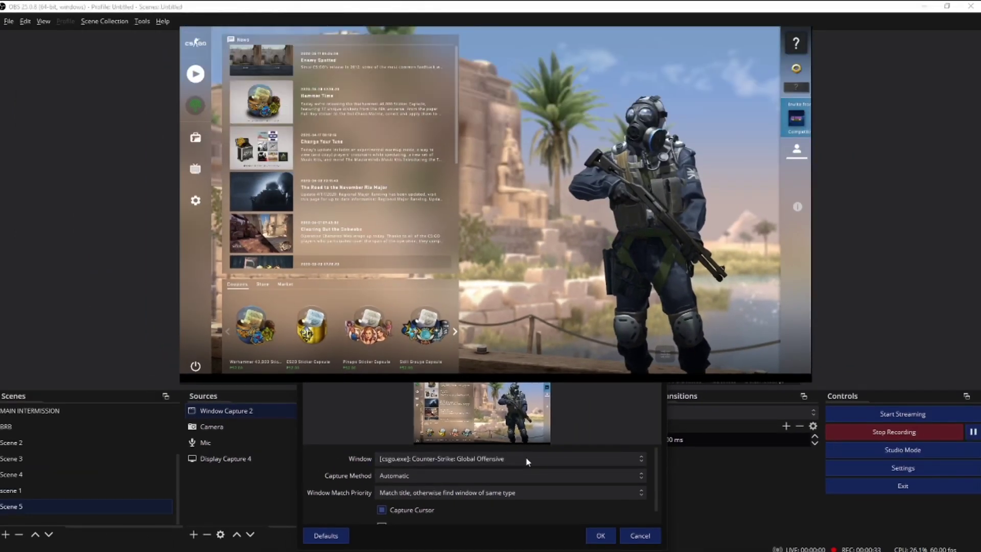
pyautogui.click(638, 399)
pyautogui.scroll(-1, 639, 434)
pyautogui.click(600, 532)
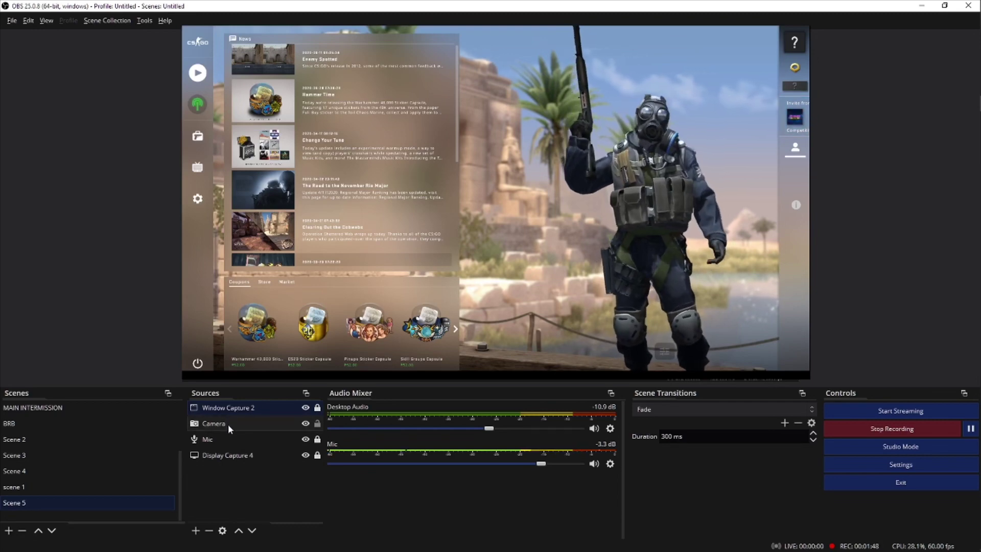
# Step: Move the Camera source above the window capture so it is first in the source order
pyautogui.moveTo(228, 424); pyautogui.dragTo(248, 402)
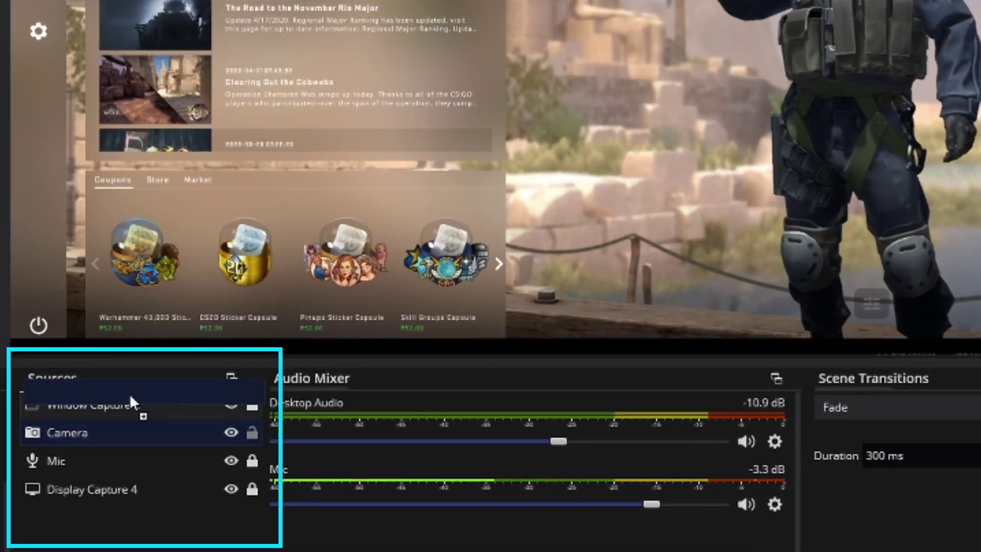
pyautogui.moveTo(130, 393); pyautogui.dragTo(164, 378)
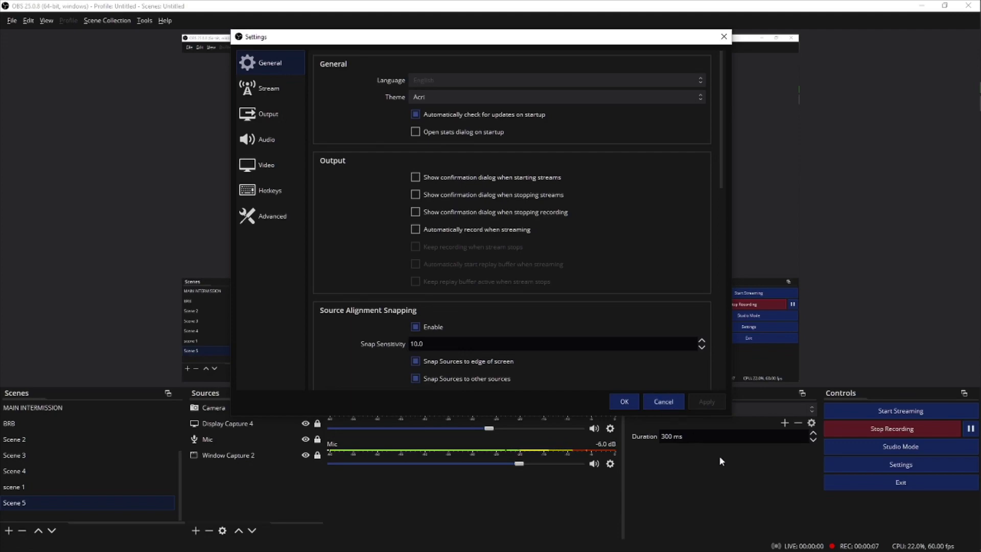
# Step: Review the Advanced, Hotkeys and Video sections of the program settings
pyautogui.click(263, 216)
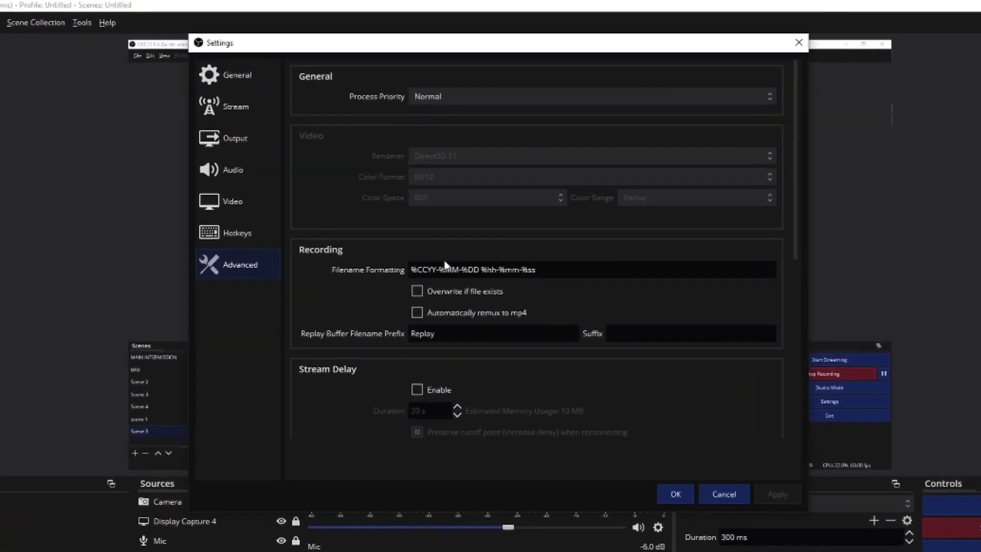
pyautogui.scroll(-10, 521, 273)
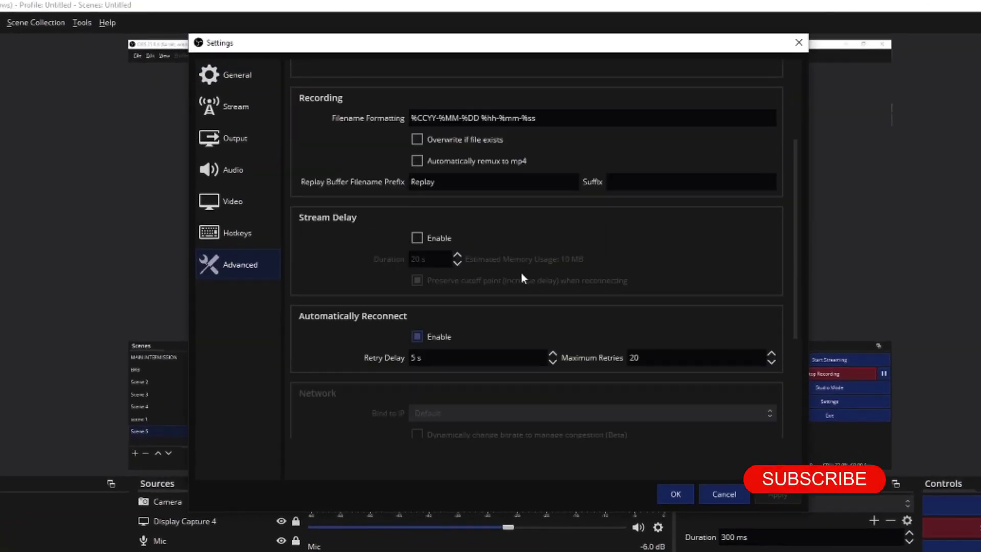
pyautogui.click(252, 233)
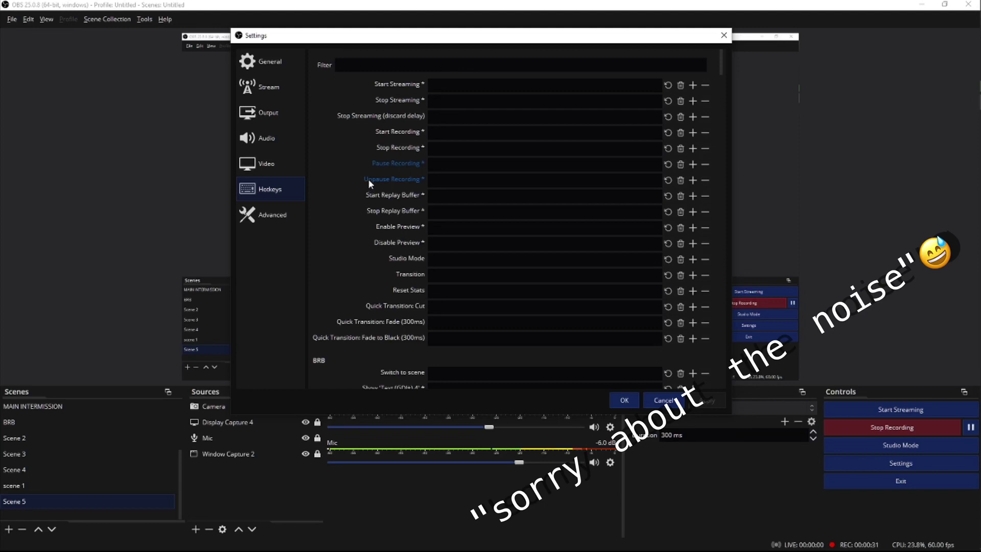
pyautogui.click(274, 170)
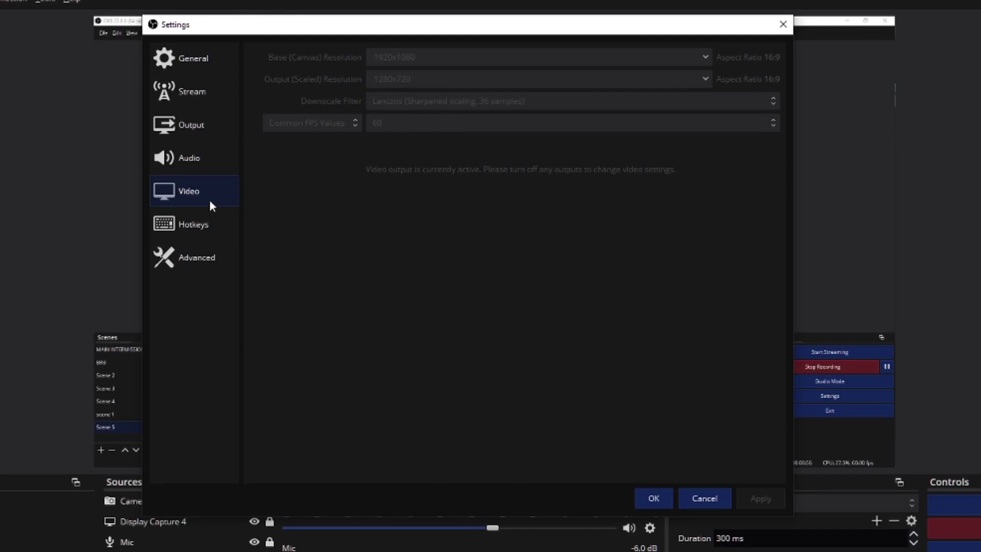
# Step: Set the streaming output's rate control to CBR and its encoder preset to Quality
pyautogui.click(220, 158)
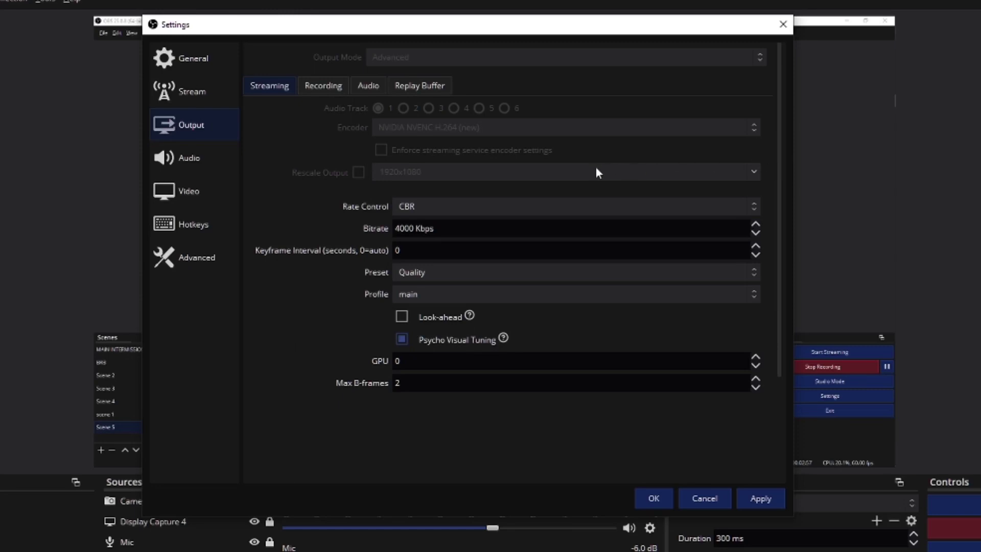
pyautogui.click(450, 205)
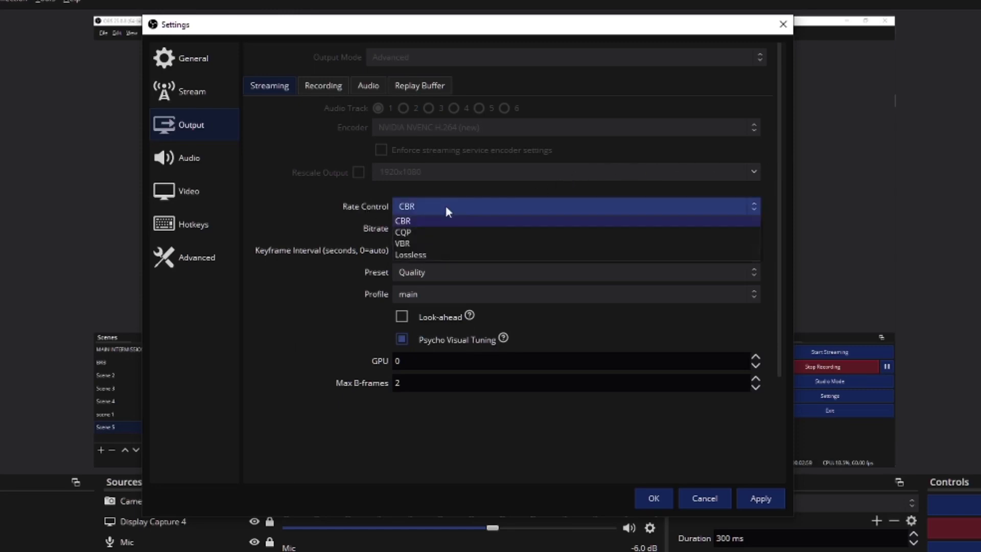
pyautogui.click(439, 218)
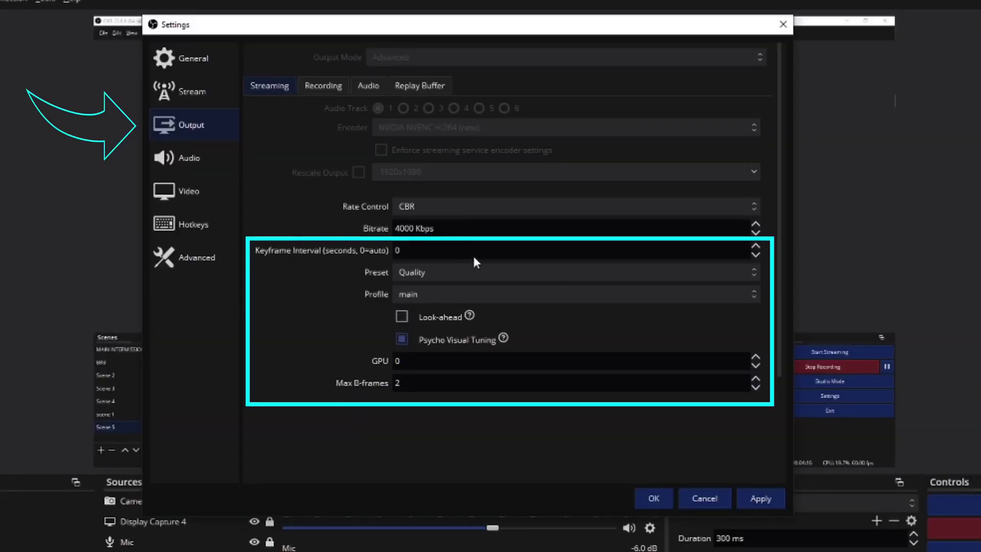
pyautogui.click(442, 275)
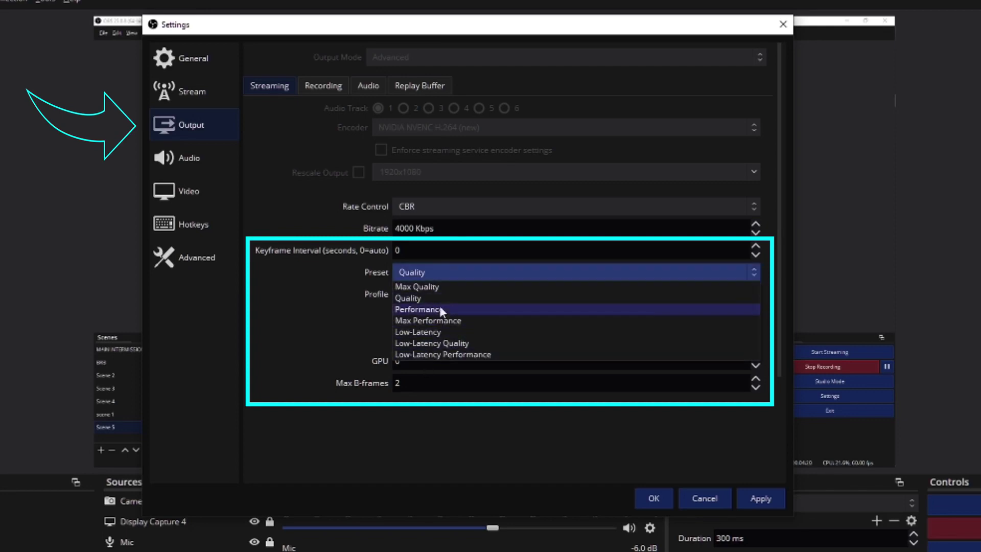
pyautogui.click(467, 299)
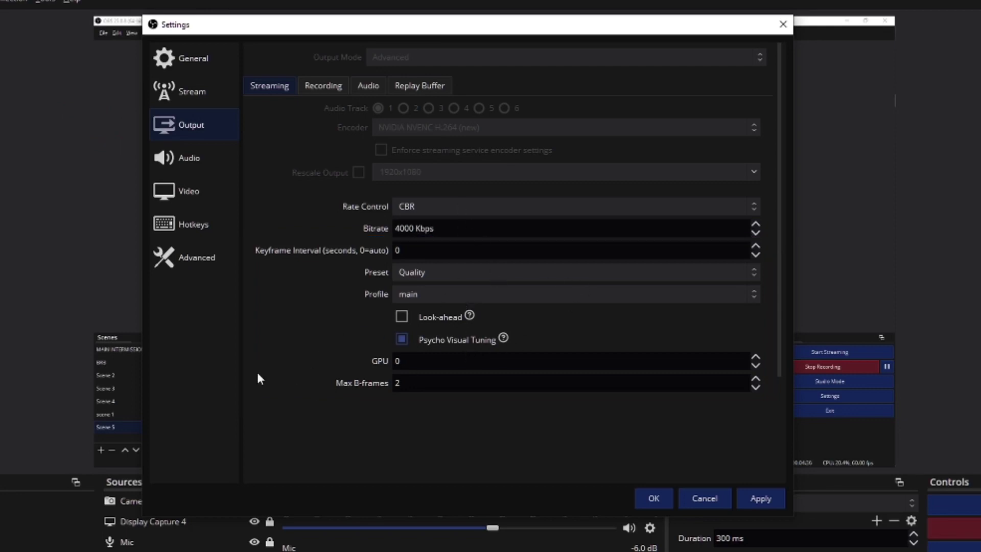
# Step: Set the streaming service to Facebook Live with the Default server and select the contents of the stream key field
pyautogui.click(192, 91)
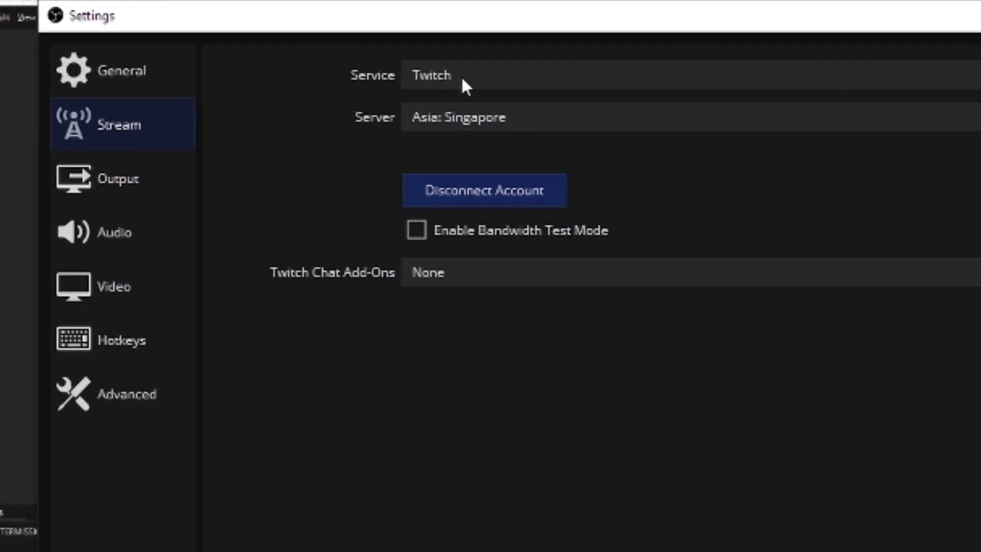
pyautogui.click(462, 80)
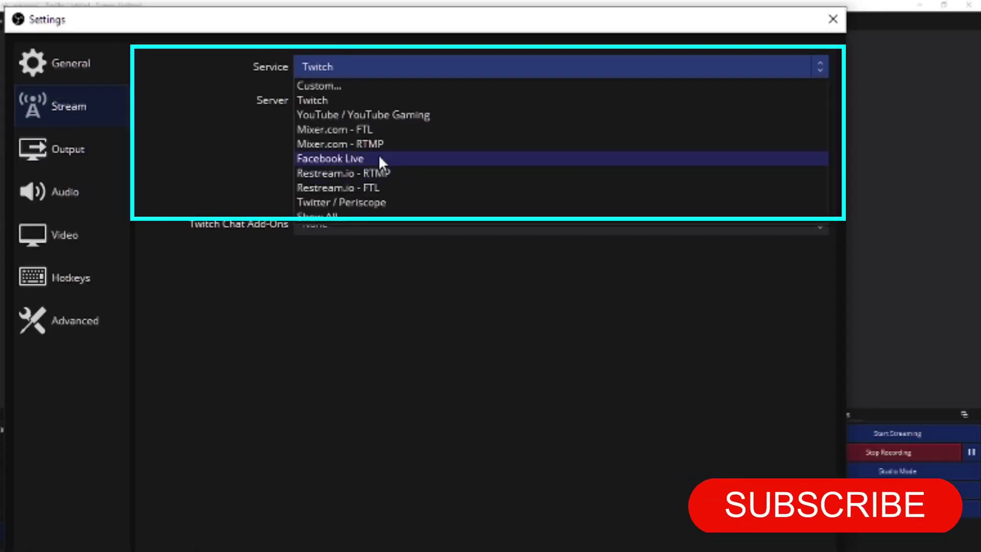
pyautogui.click(385, 159)
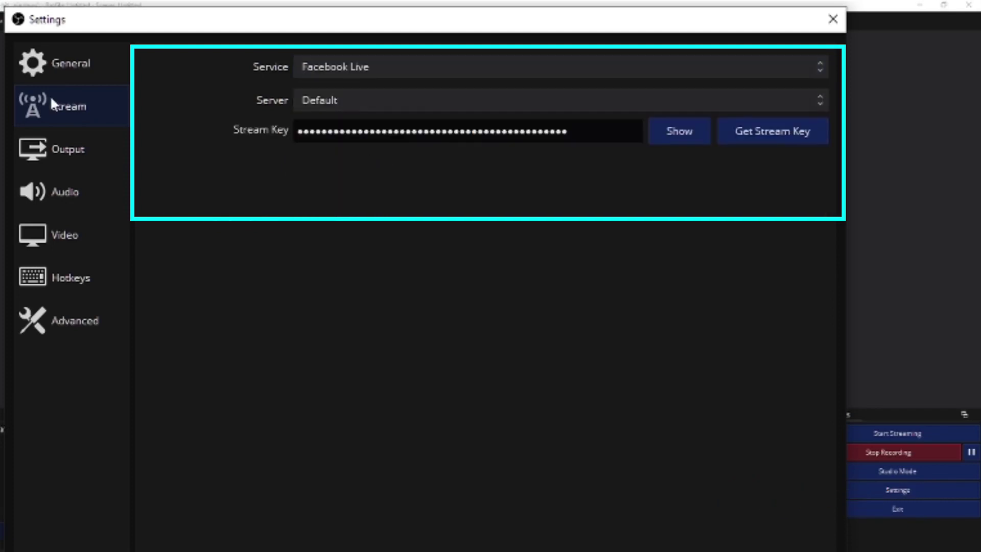
pyautogui.click(419, 102)
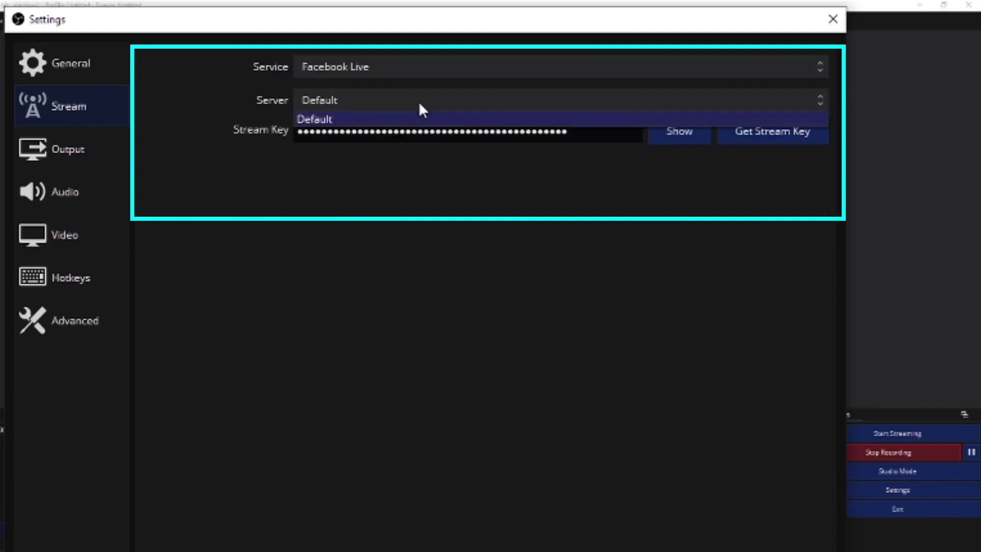
pyautogui.click(419, 101)
pyautogui.moveTo(580, 143); pyautogui.dragTo(206, 136)
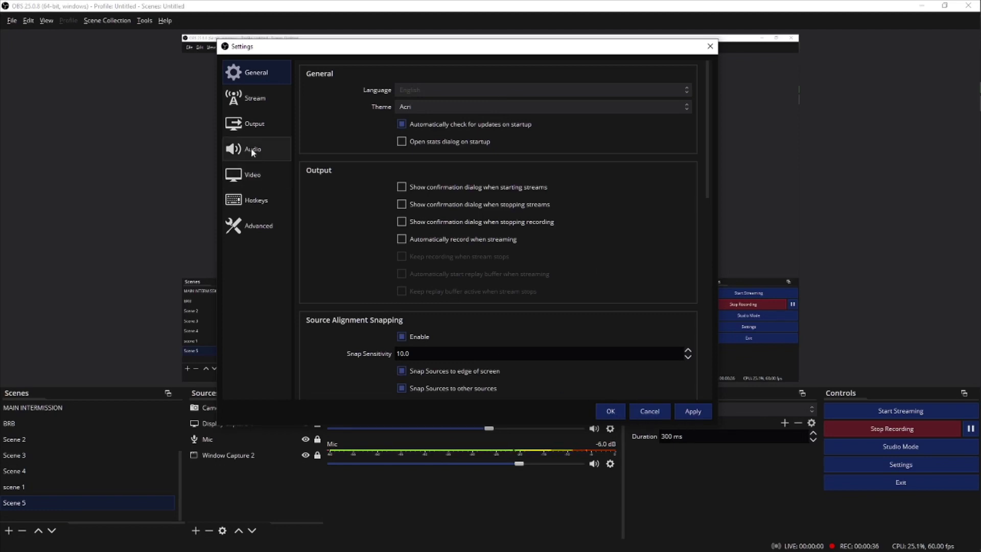
# Step: Close the settings, switch to the Facebook gaming page and open its live stream setup to find the stream key
pyautogui.click(646, 412)
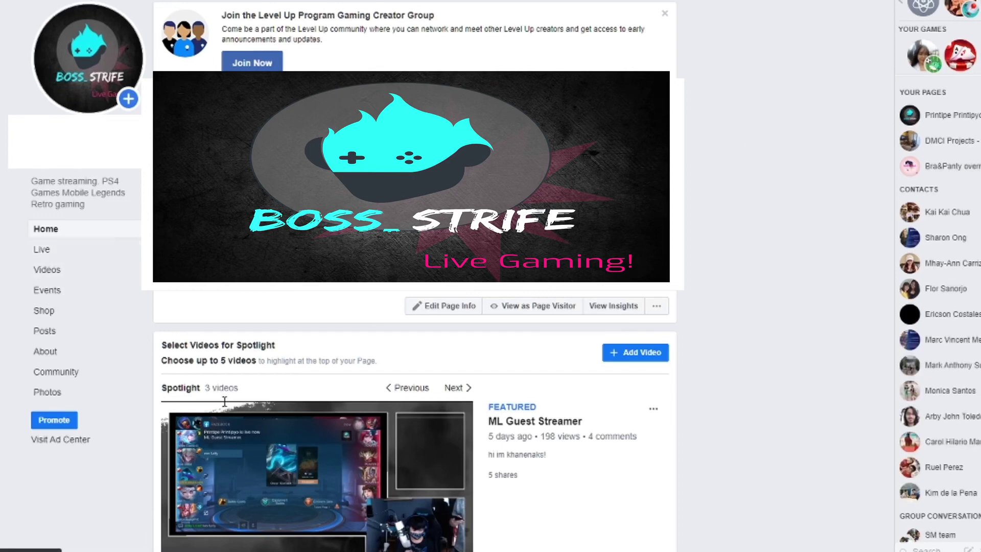
pyautogui.scroll(-3, 220, 401)
pyautogui.click(231, 446)
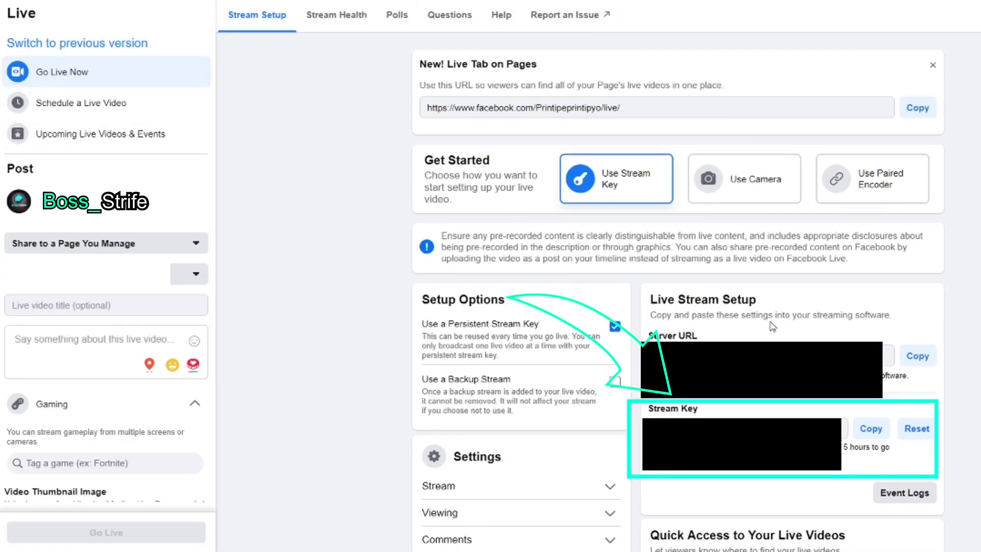
pyautogui.scroll(-2, 759, 233)
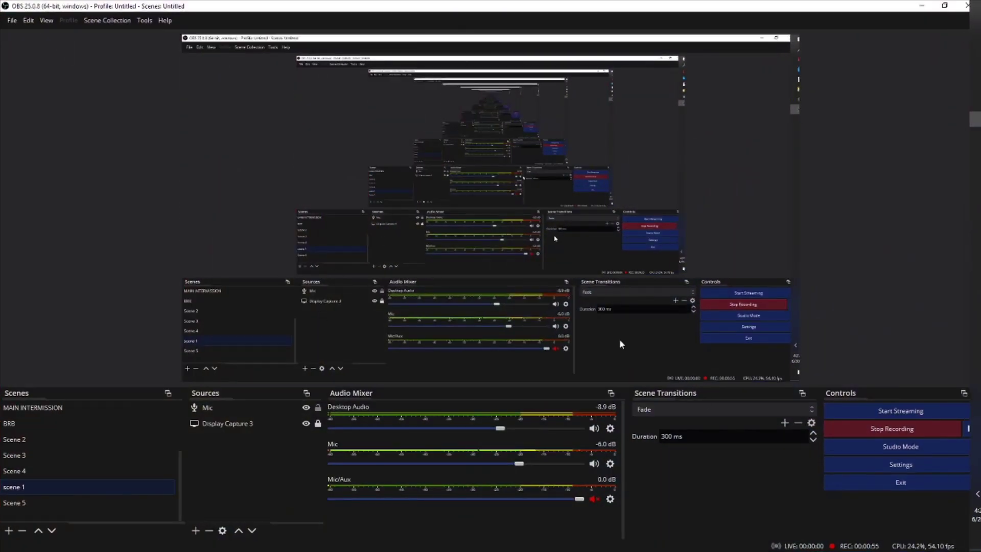
# Step: Back in OBS, paste the stream key into the Facebook Live stream settings and start streaming
pyautogui.click(900, 464)
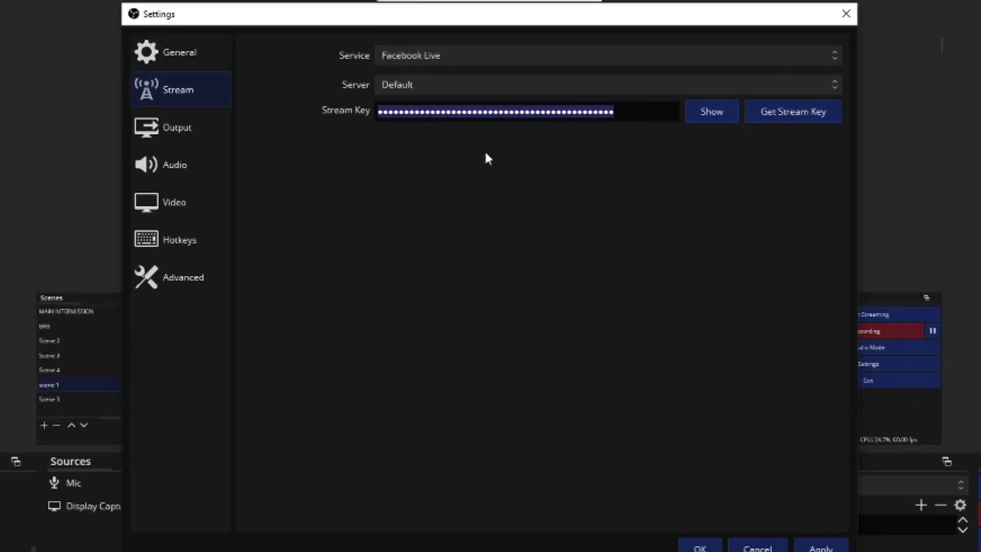
pyautogui.hotkey('ctrl', 'v')
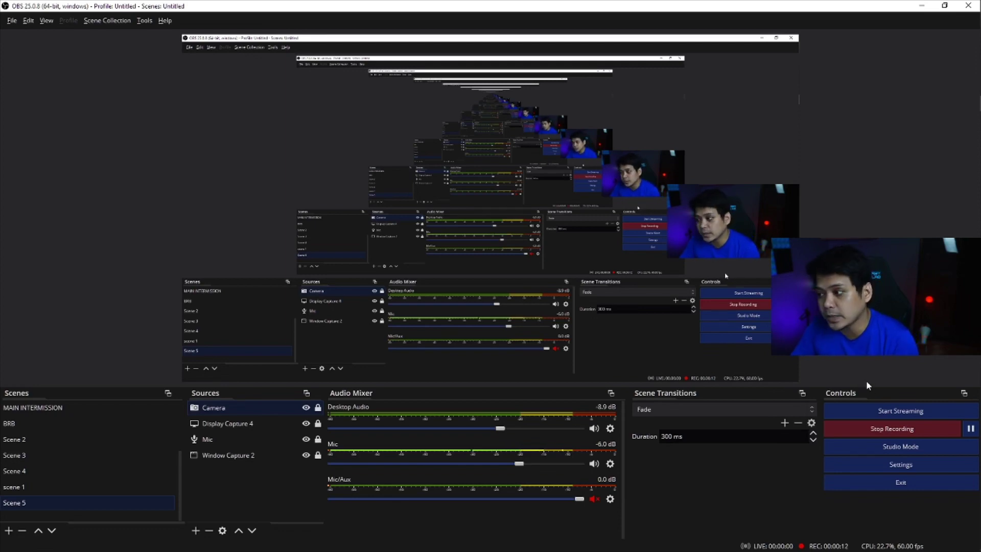
pyautogui.click(897, 412)
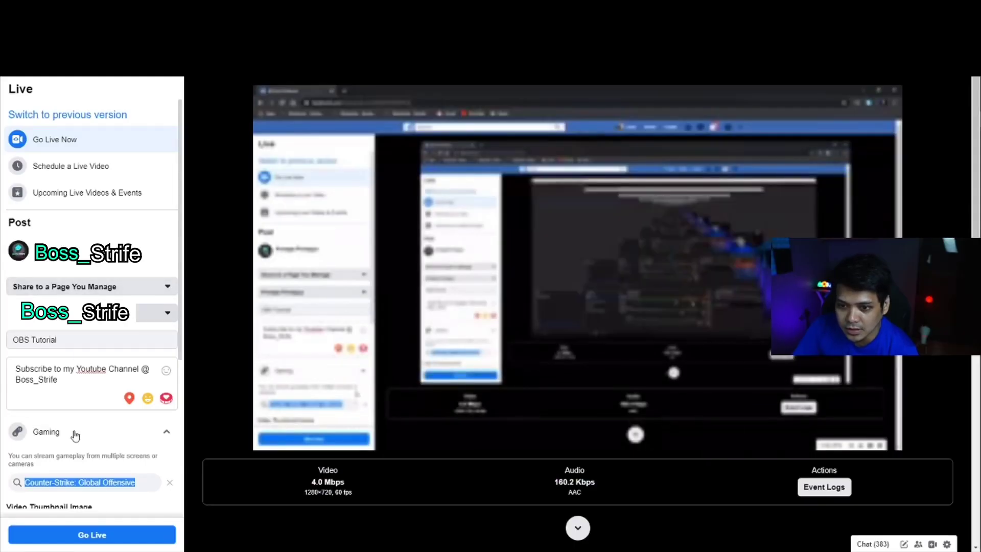
# Step: In Facebook's live setup, title the video "OBS Tutoria;" and enter the description "Subscribe to my Youtube Channel @ Boss_Strife"
pyautogui.click(77, 340)
pyautogui.hotkey('ctrl', 'a')
pyautogui.press('BackSpace')
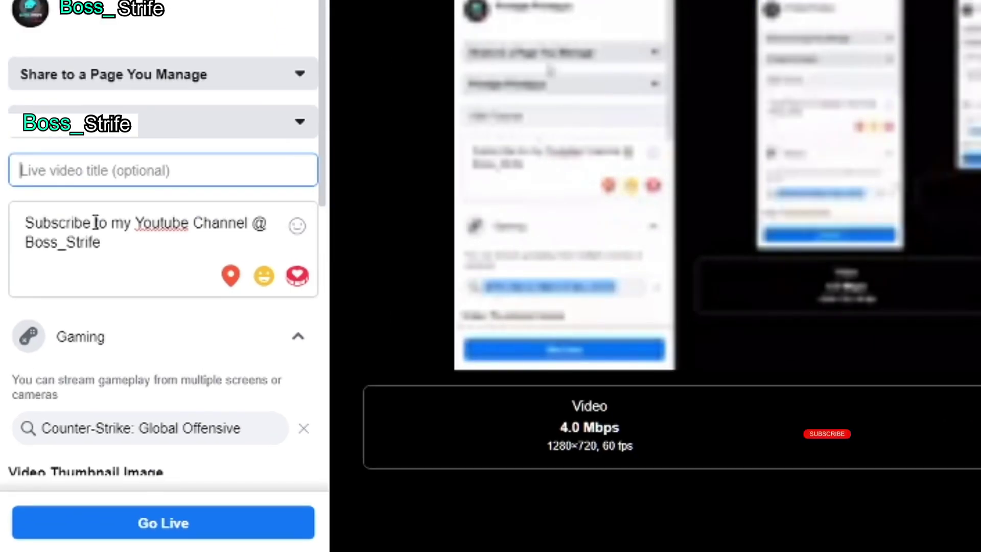
pyautogui.write('OBS ')
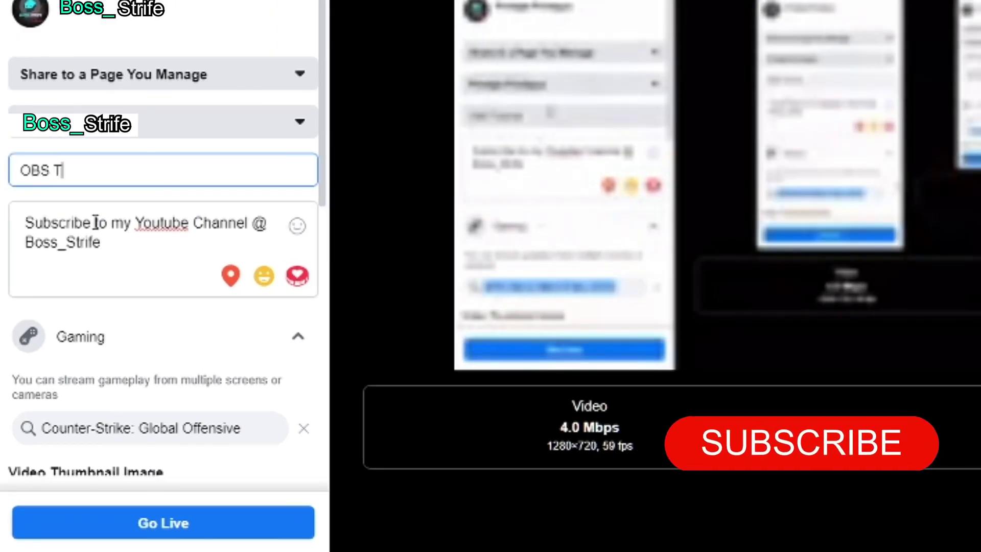
pyautogui.write('Tutoria;')
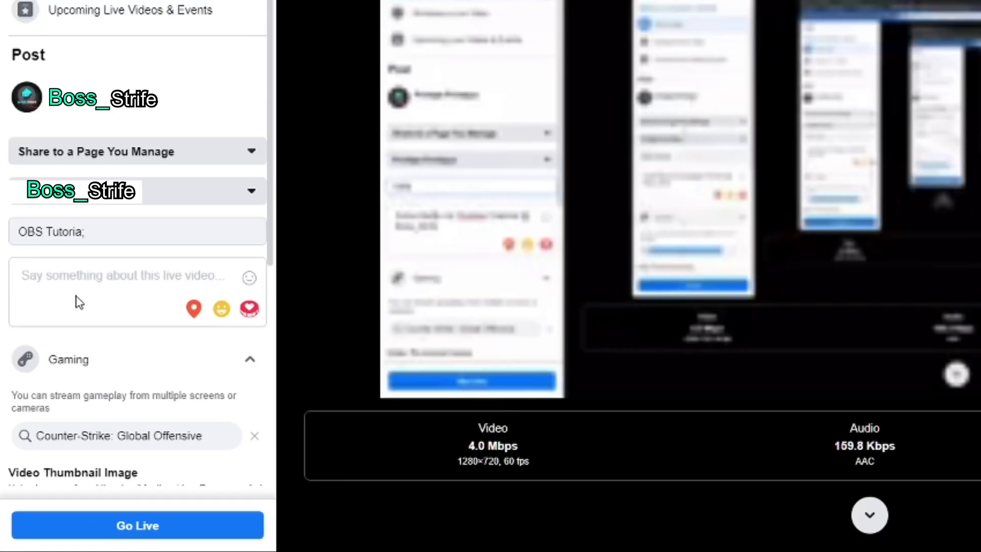
pyautogui.write('Subscribe to my Youtube Channel @ Boss_Strife')
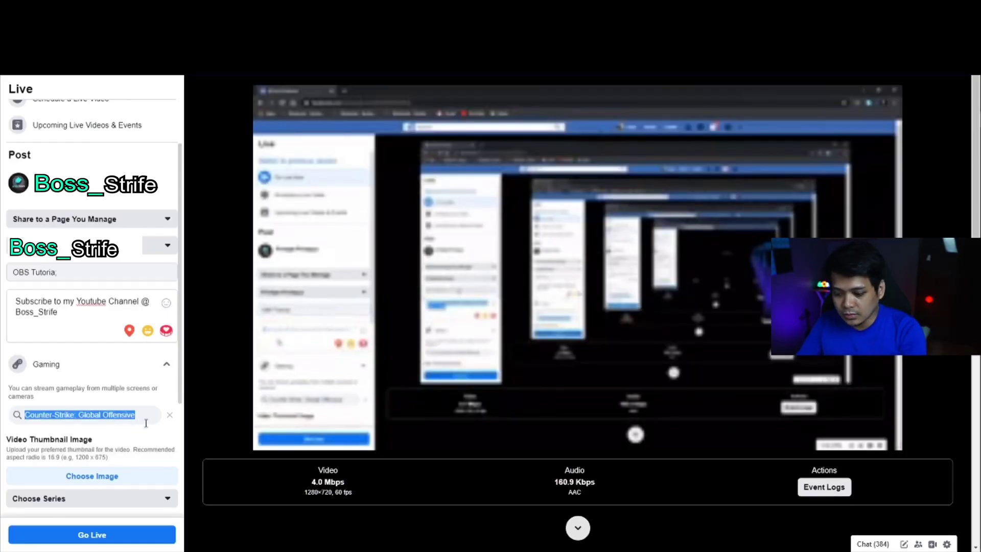
# Step: Replace the tagged game of the live video with Counter-Strike
pyautogui.click(110, 417)
pyautogui.press('BackSpace')
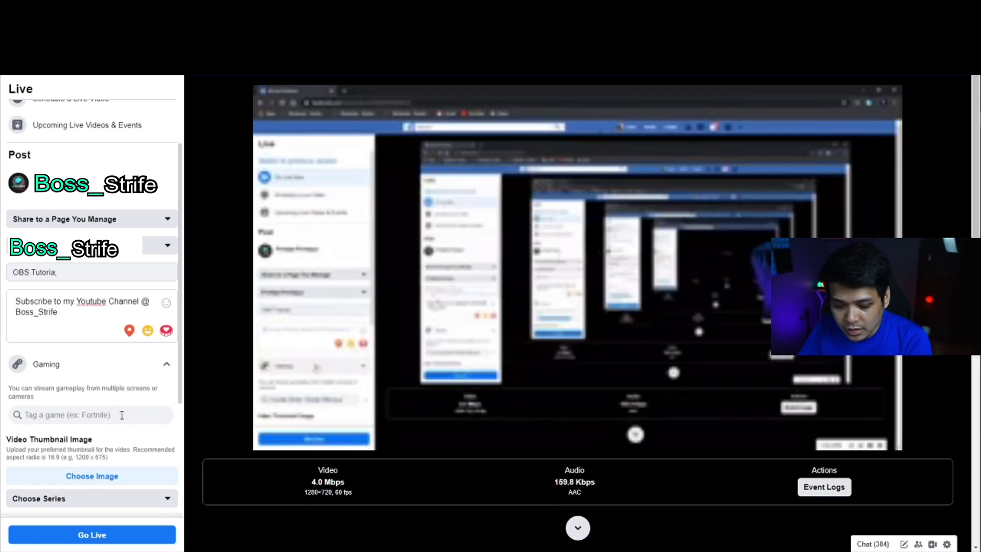
pyautogui.write('c')
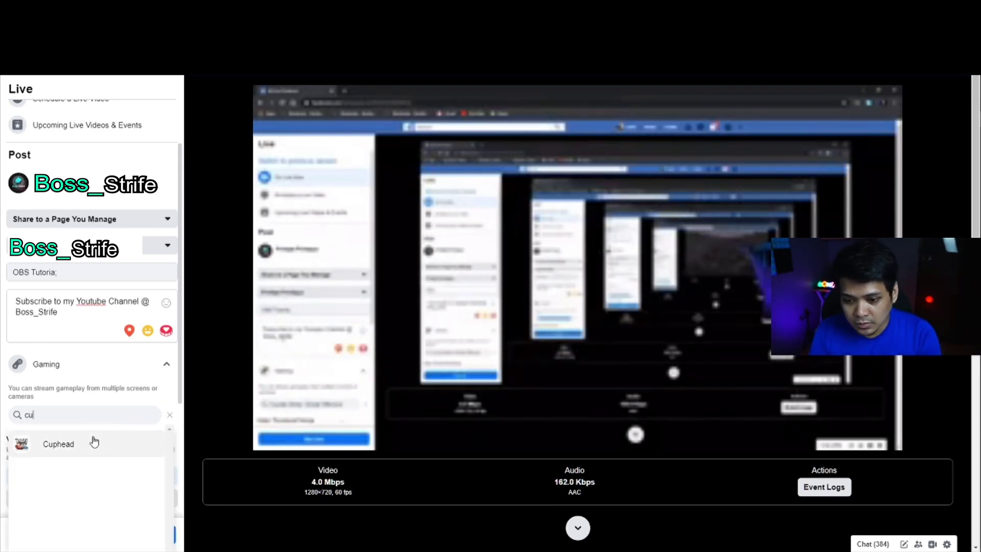
pyautogui.write('outer')
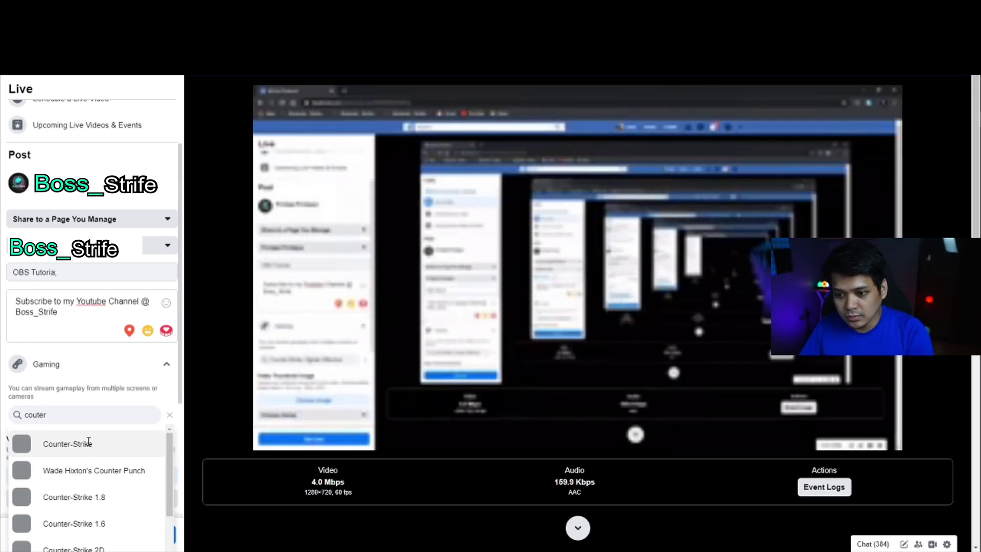
pyautogui.click(88, 443)
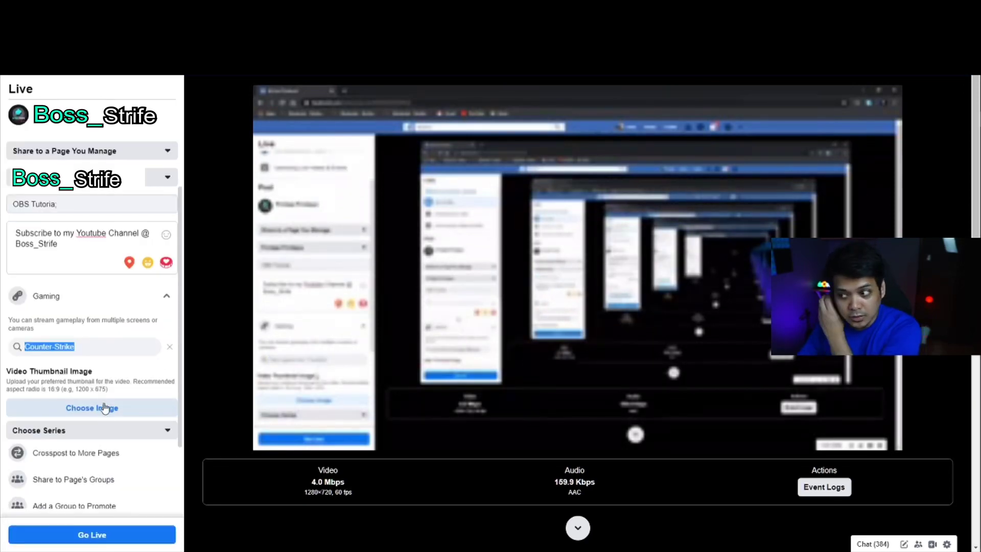